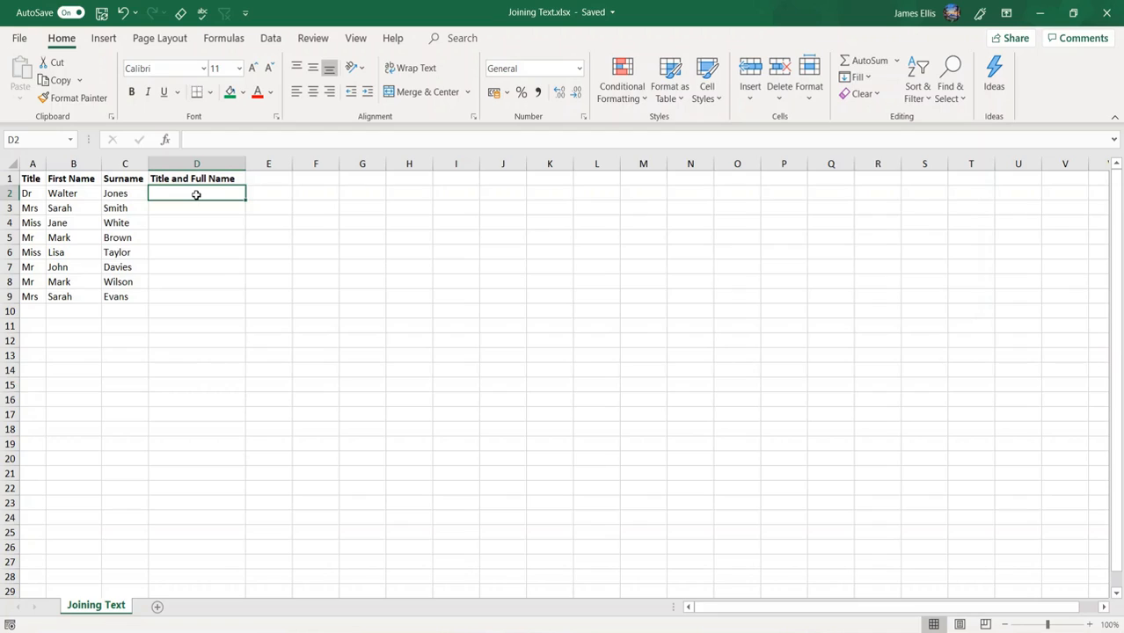
Enter =CONCATENATE(A2," ",B2," ",C2) in D2 to join the title, first name and surname with spaces
{"action": "type", "text": "="}
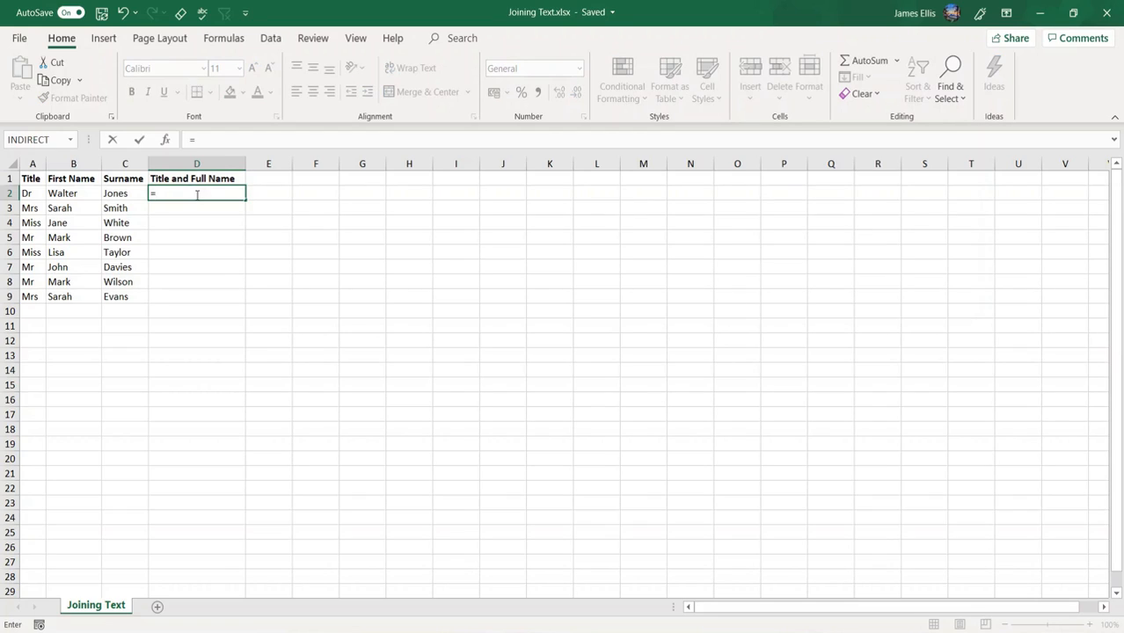
{"action": "type", "text": "con"}
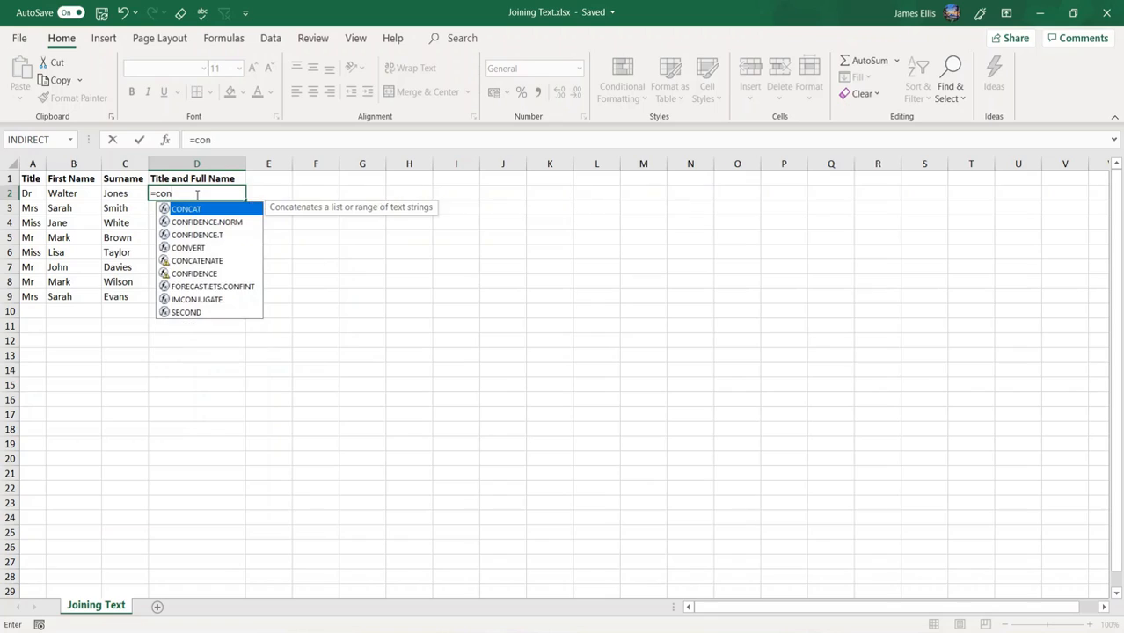
{"action": "type", "text": "catenate("}
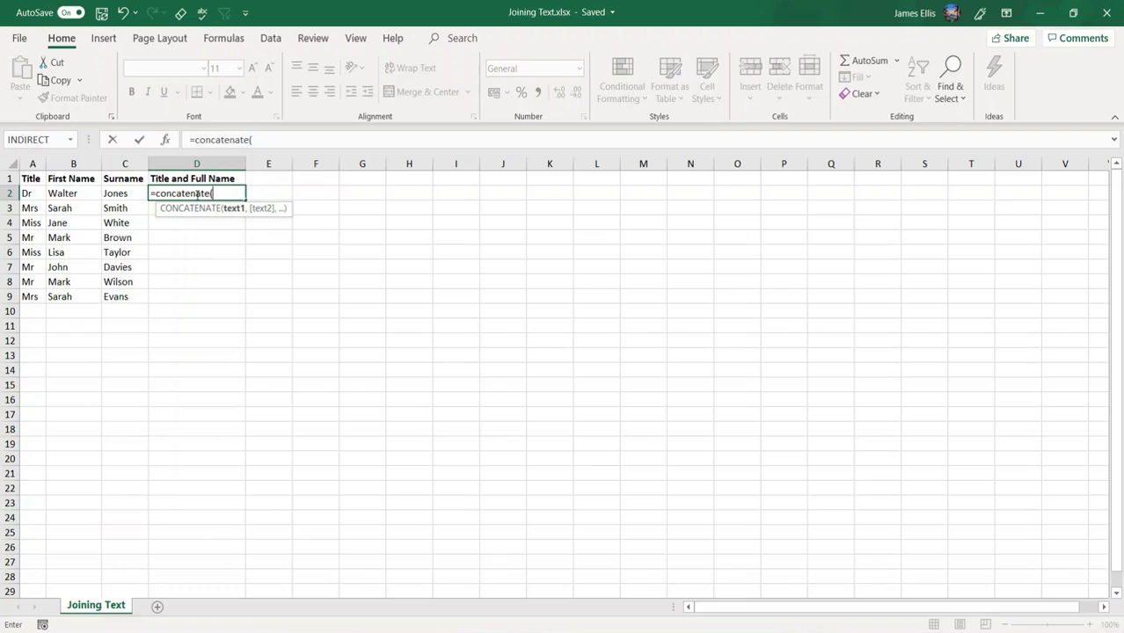
{"action": "left_click", "coordinate": [31, 194]}
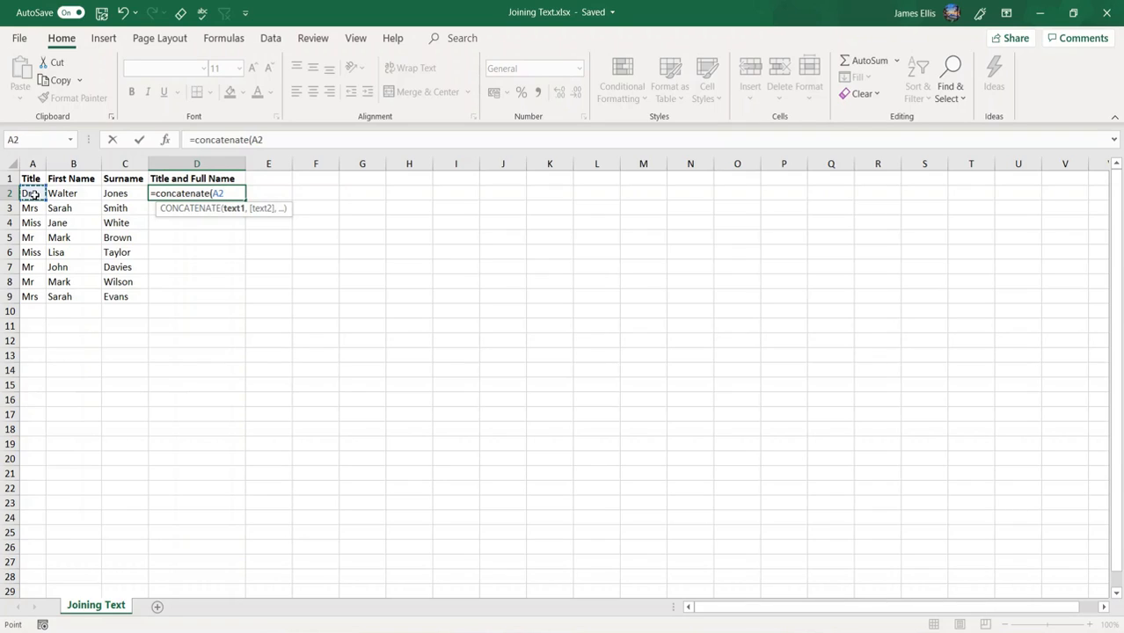
{"action": "type", "text": ","}
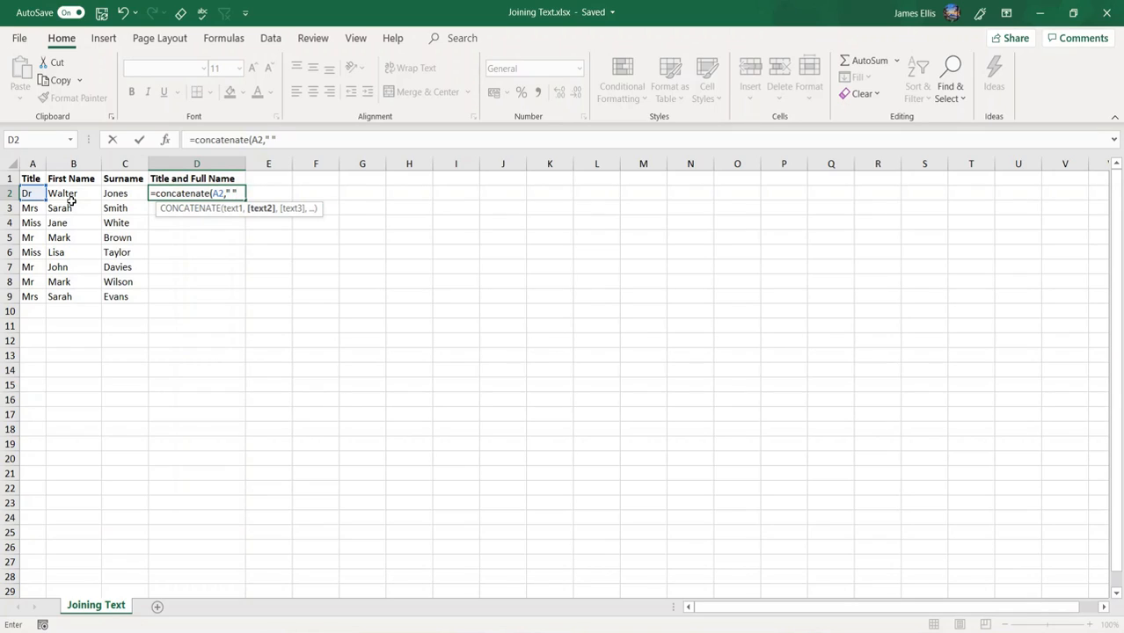
{"action": "type", "text": ","}
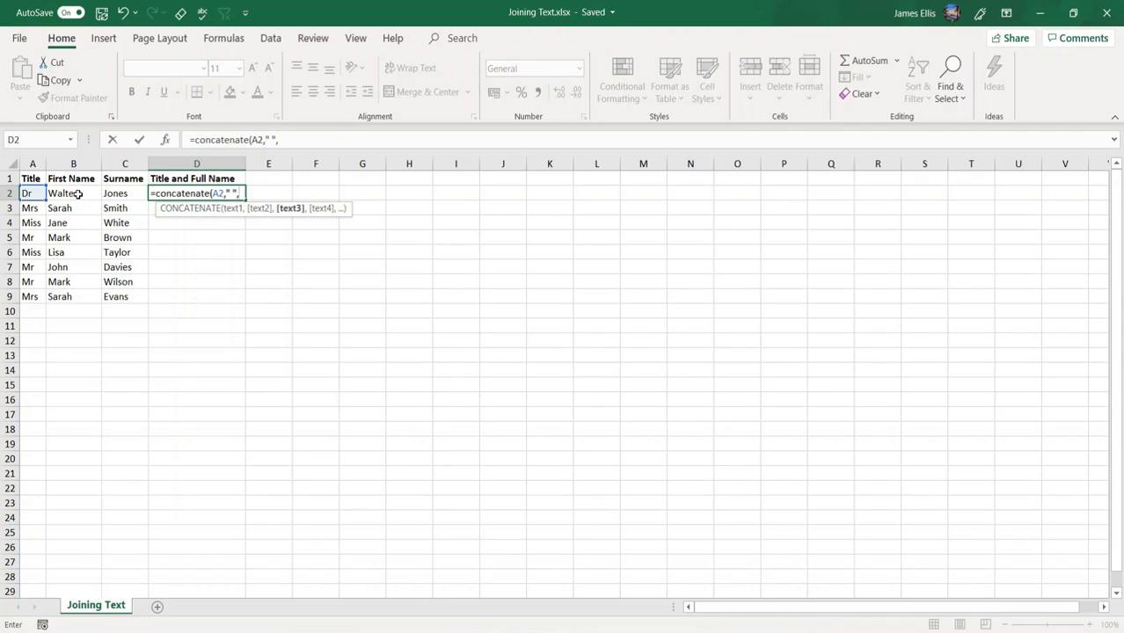
{"action": "left_click", "coordinate": [77, 194]}
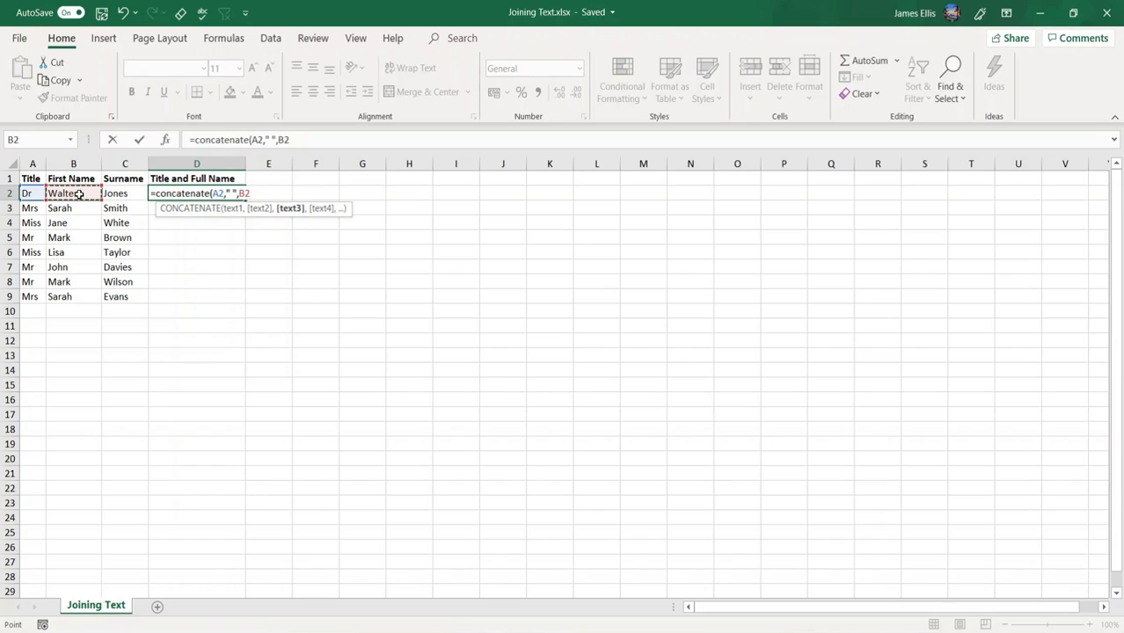
{"action": "type", "text": ","}
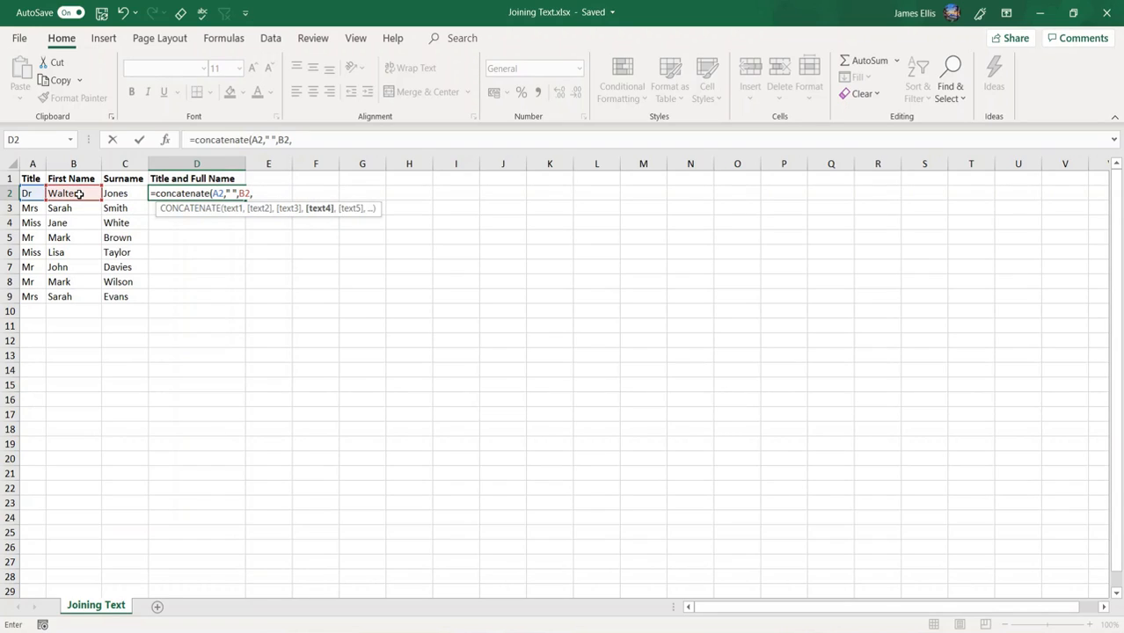
{"action": "type", "text": "\" \","}
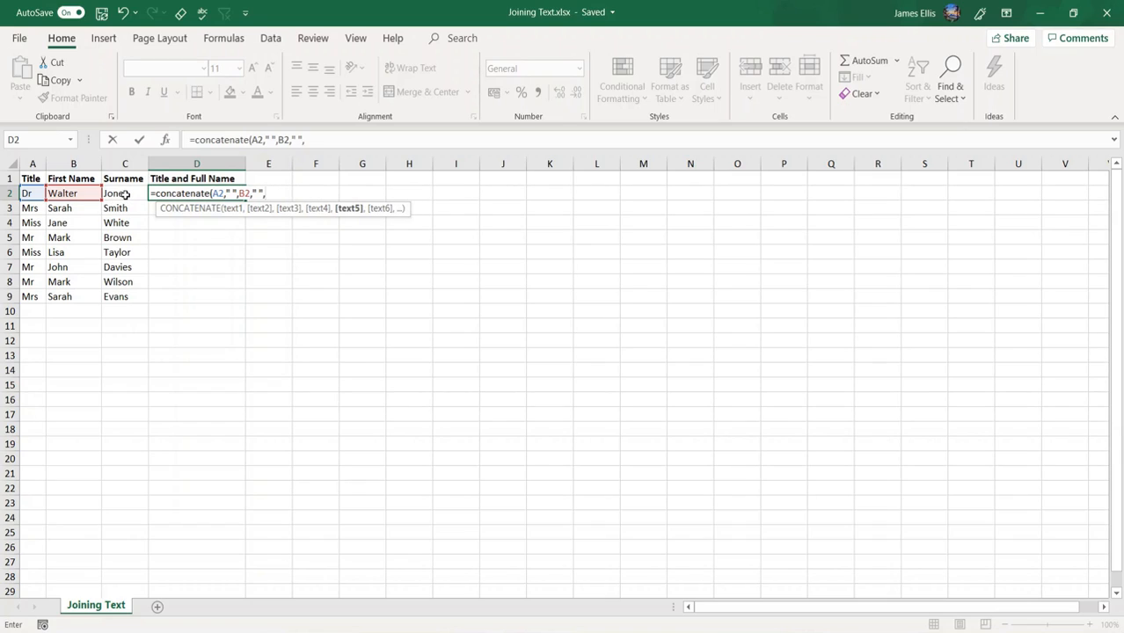
{"action": "left_click", "coordinate": [125, 194]}
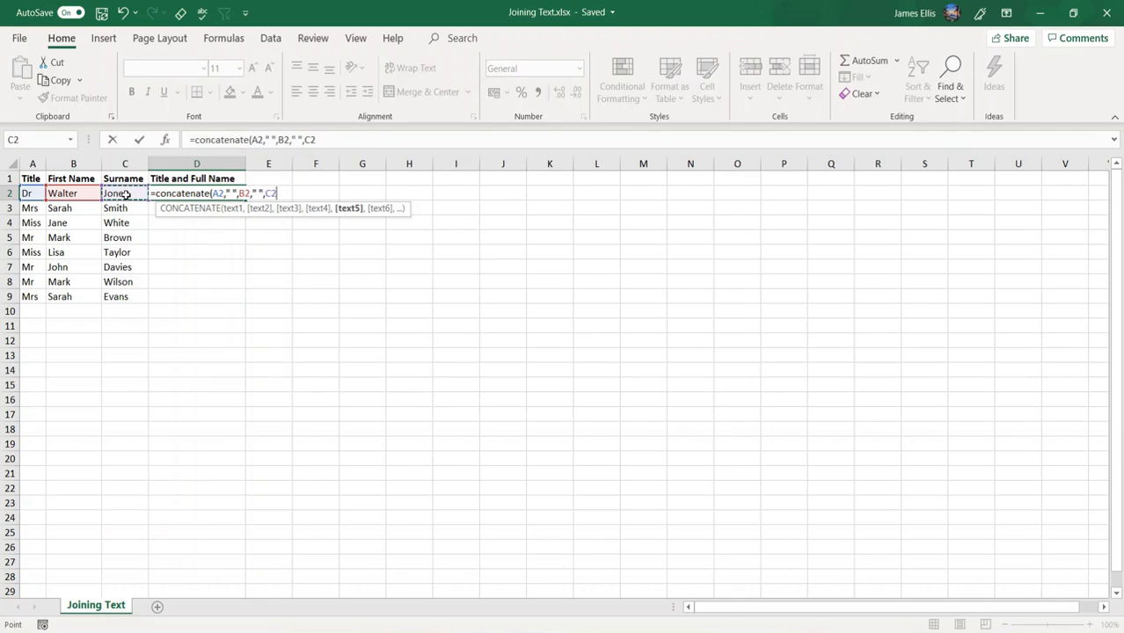
{"action": "type", "text": ")"}
{"action": "key", "text": "Return"}
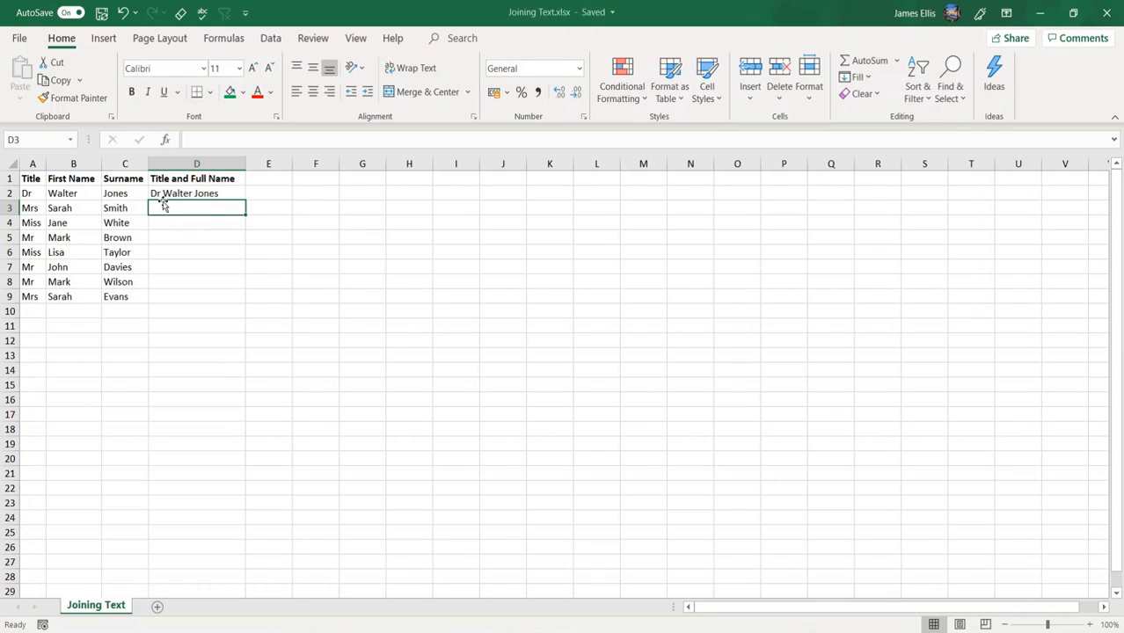
Fill the CONCATENATE formula from D2 down to D9
{"action": "left_click", "coordinate": [225, 193]}
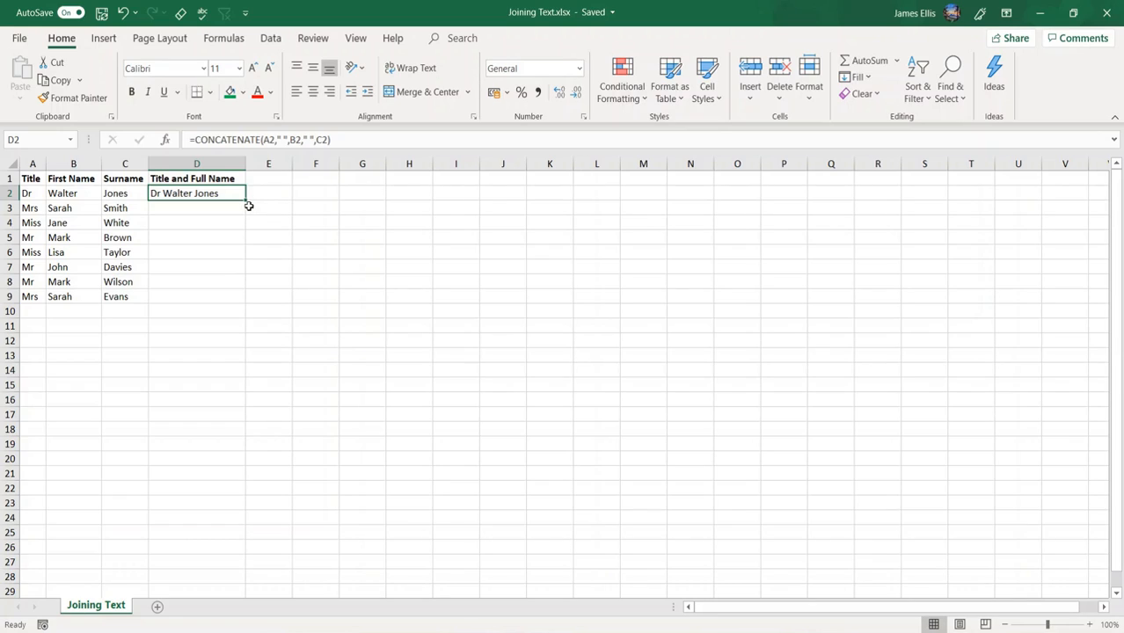
{"action": "double_click", "coordinate": [246, 202]}
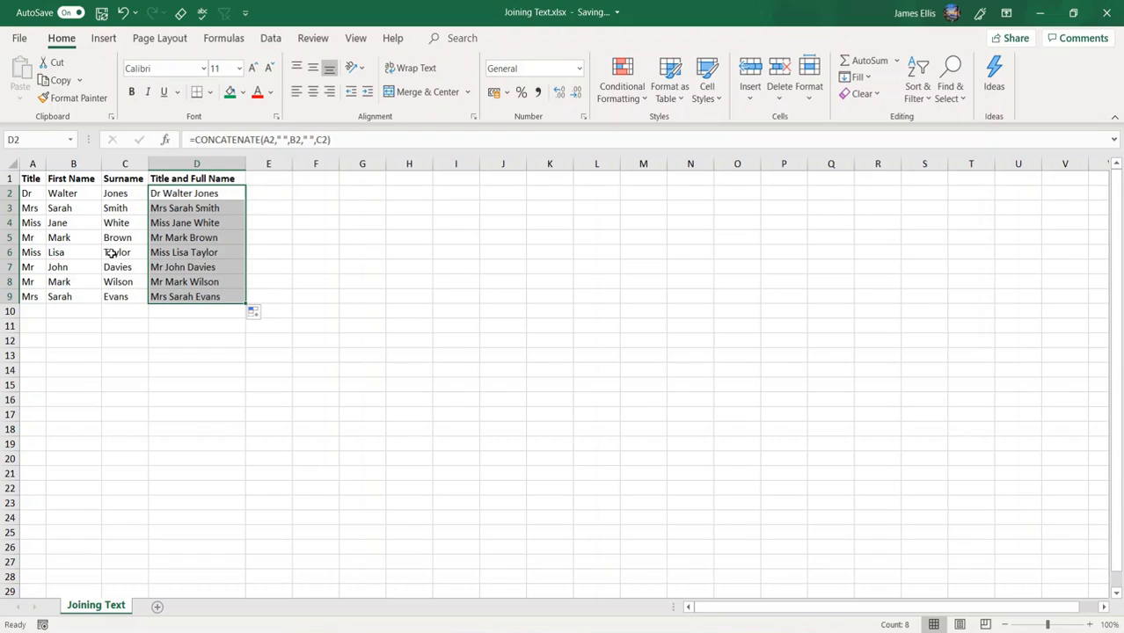
{"action": "left_click", "coordinate": [150, 339]}
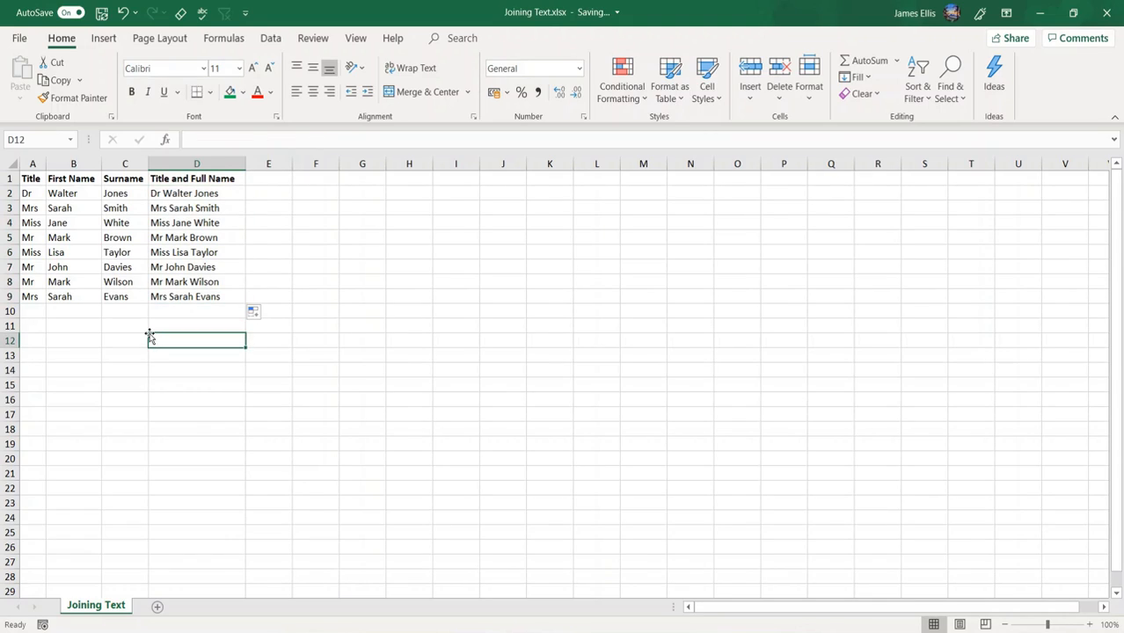
Clear the CONCATENATE formulas from D2:D9
{"action": "left_click", "coordinate": [190, 197]}
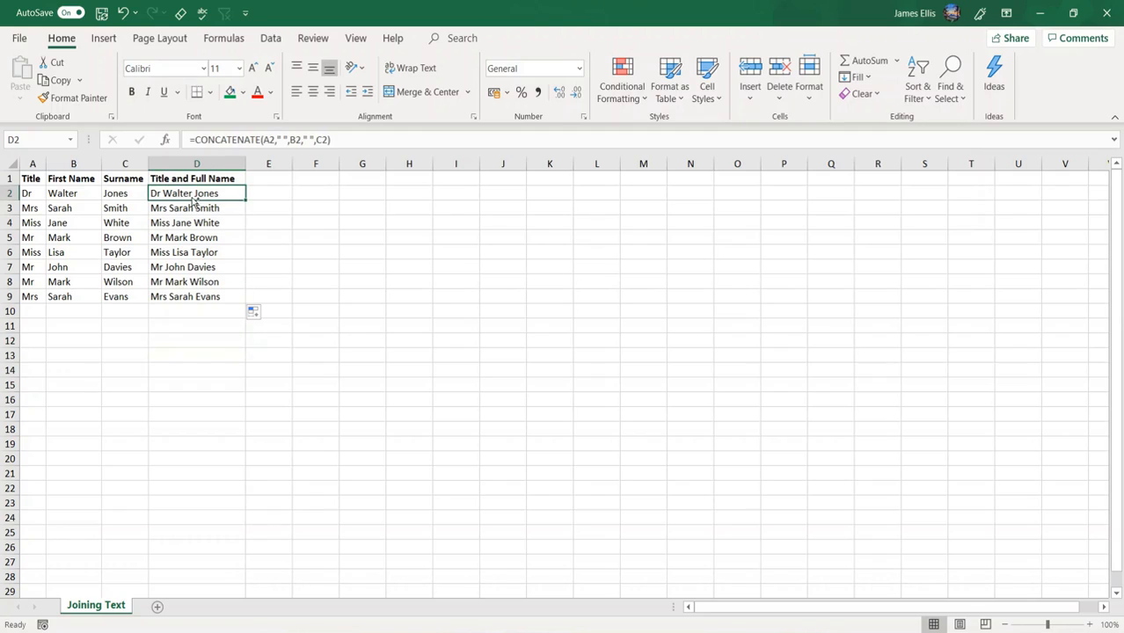
{"action": "key", "text": "ctrl+shift+Down"}
{"action": "key", "text": "Delete"}
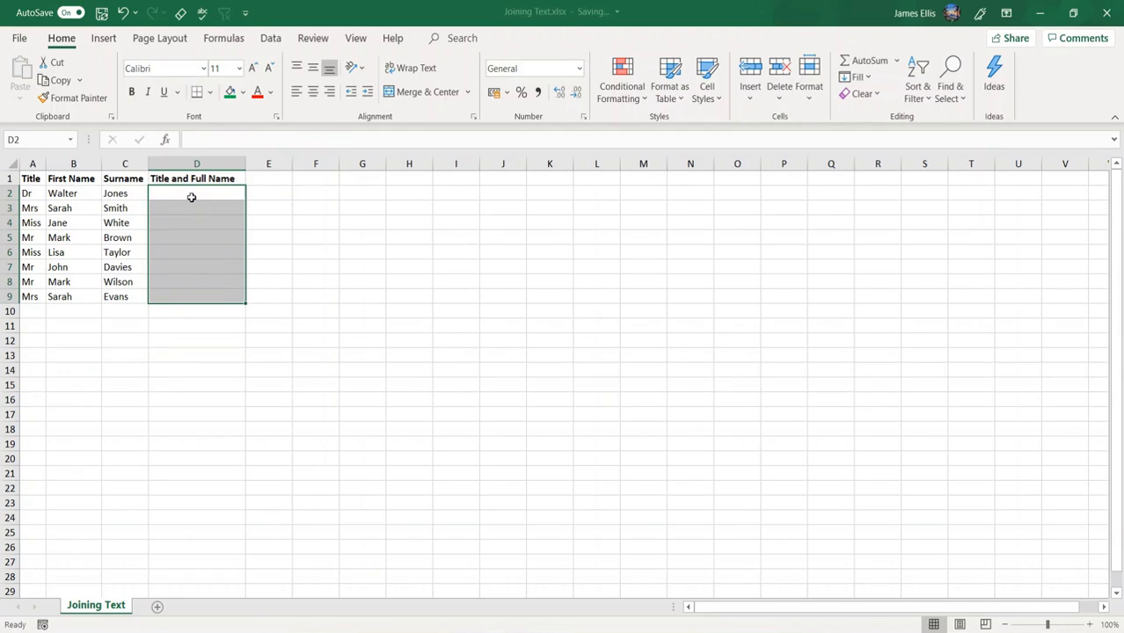
Enter =A2&" "&B2&" "&C2 in D2 to join the title, first name and surname using ampersands
{"action": "key", "text": "Up"}
{"action": "left_click", "coordinate": [192, 199]}
{"action": "type", "text": "="}
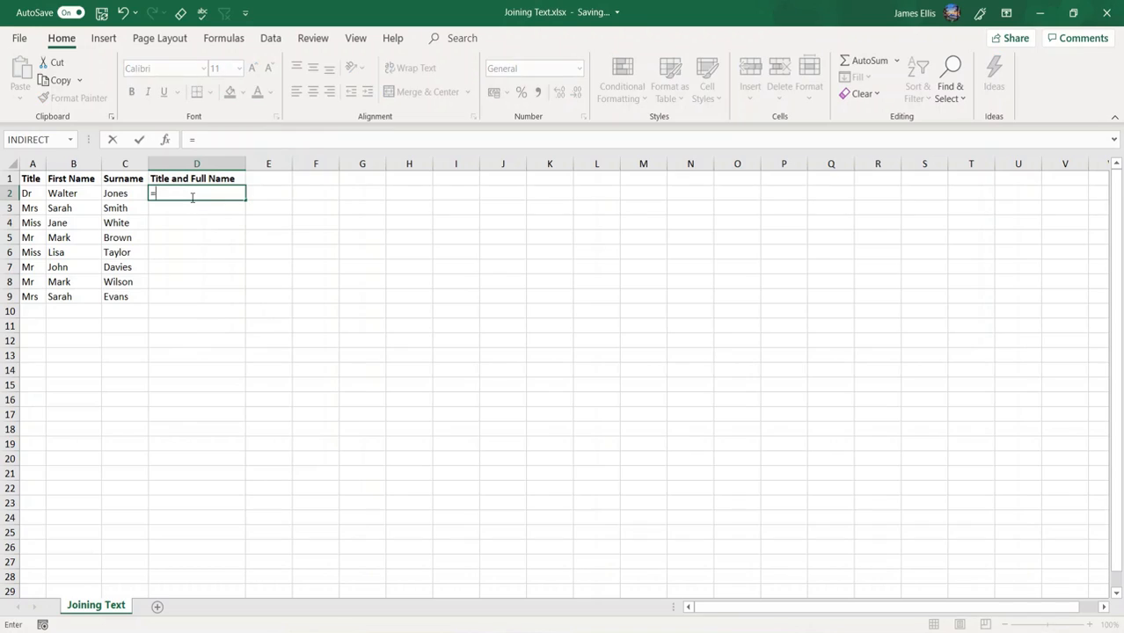
{"action": "left_click", "coordinate": [31, 195]}
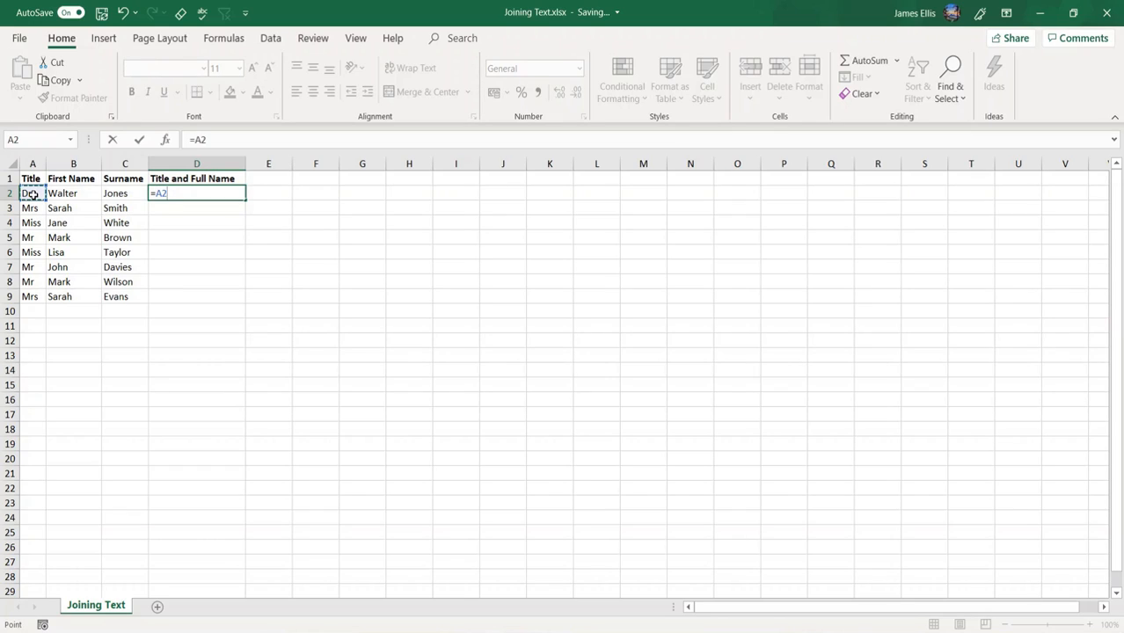
{"action": "type", "text": "&\" \"&"}
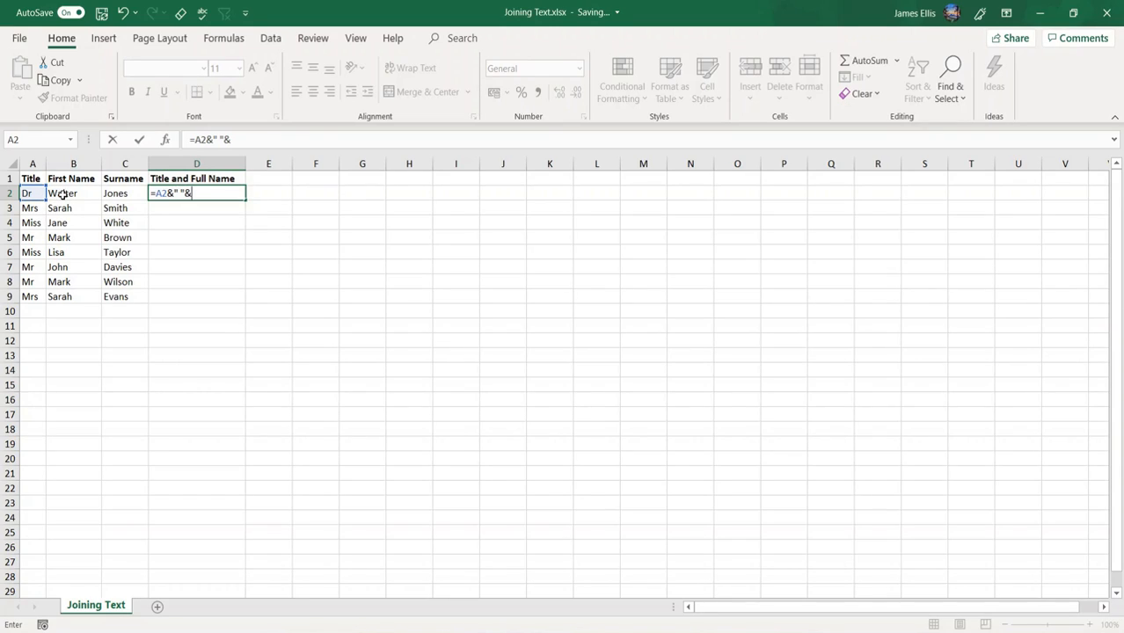
{"action": "left_click", "coordinate": [61, 193]}
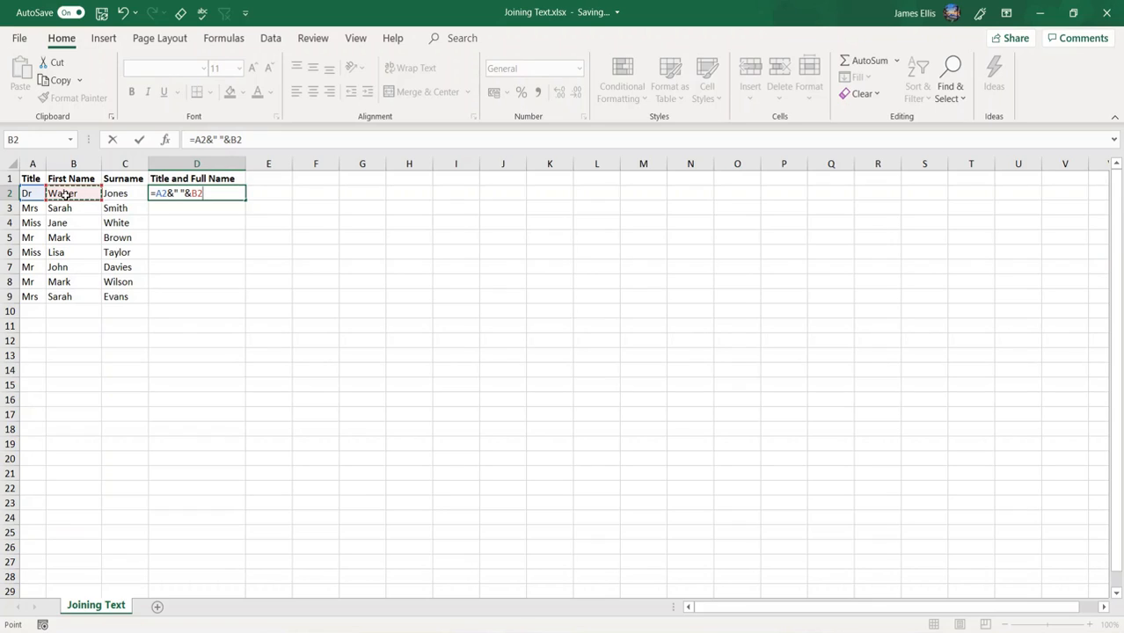
{"action": "type", "text": "&\" \"&"}
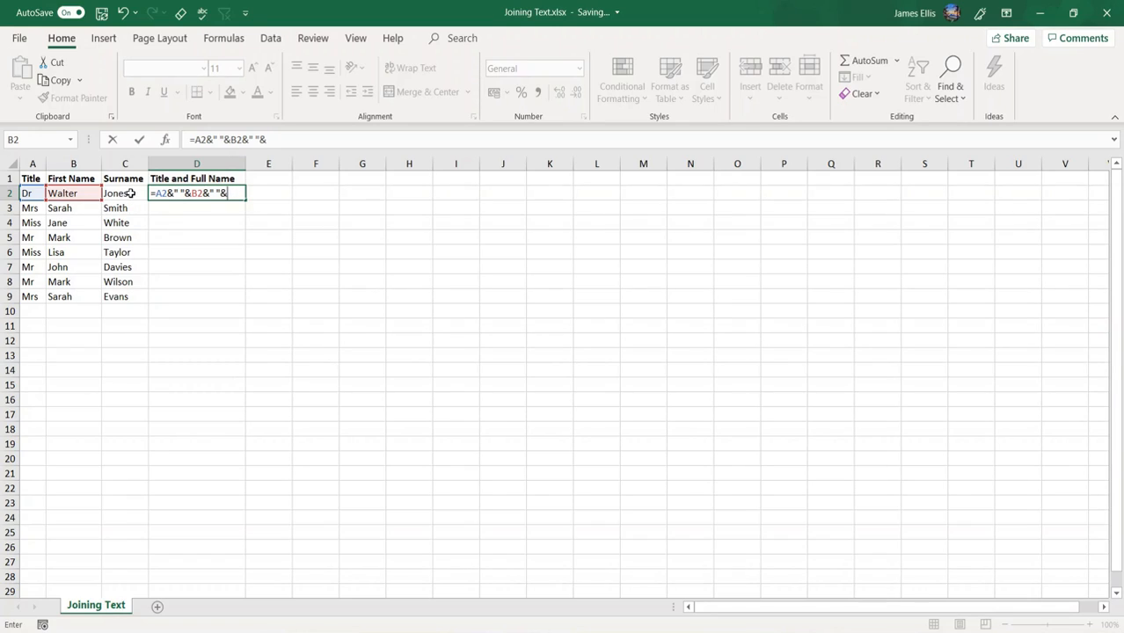
{"action": "left_click", "coordinate": [130, 193]}
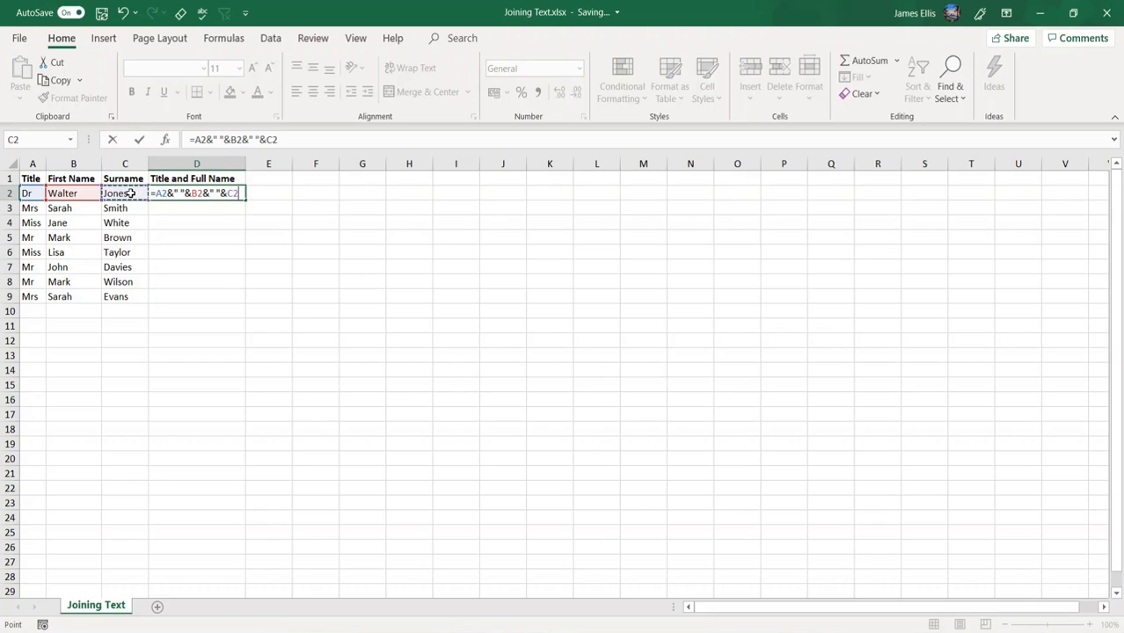
{"action": "key", "text": "Return"}
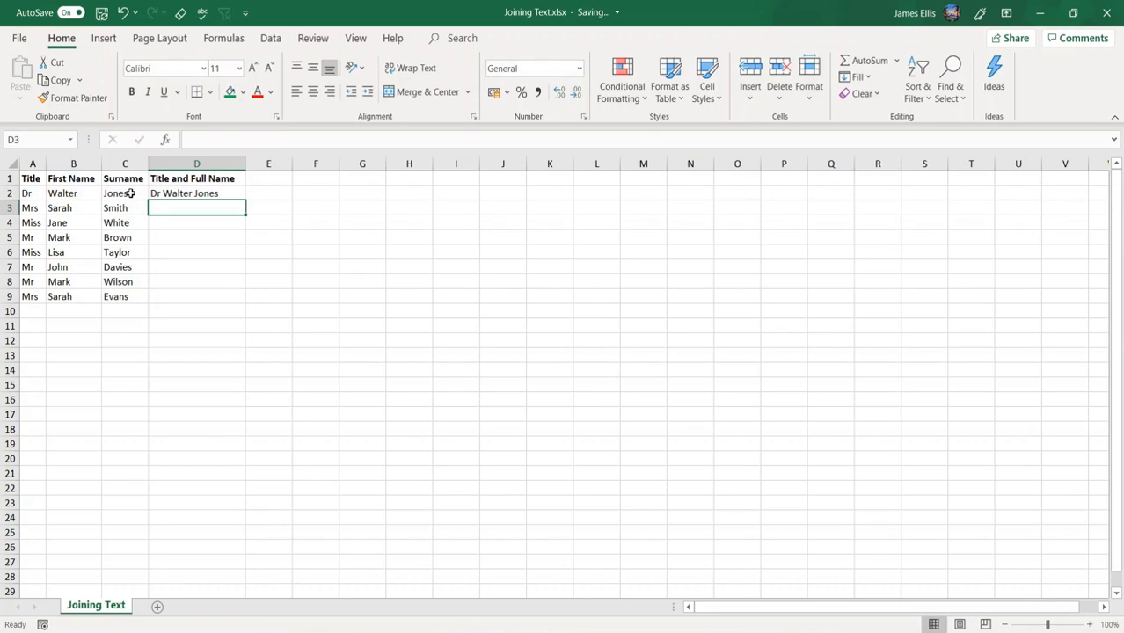
Check the cell references in D2's ampersand formula and fill it down to D9
{"action": "key", "text": "Up"}
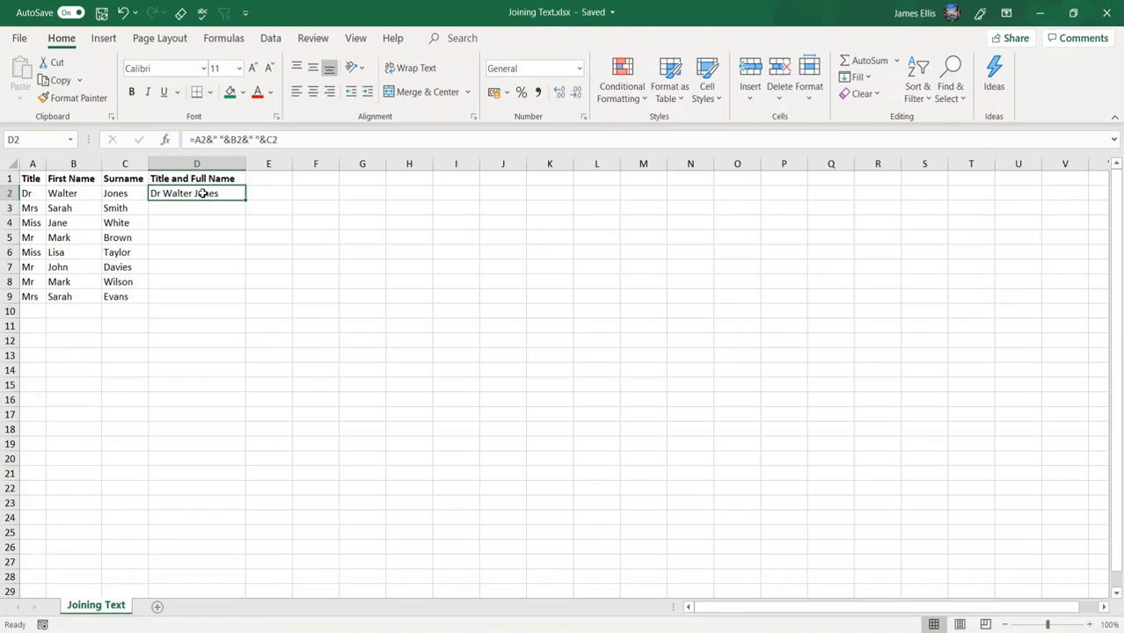
{"action": "double_click", "coordinate": [203, 193]}
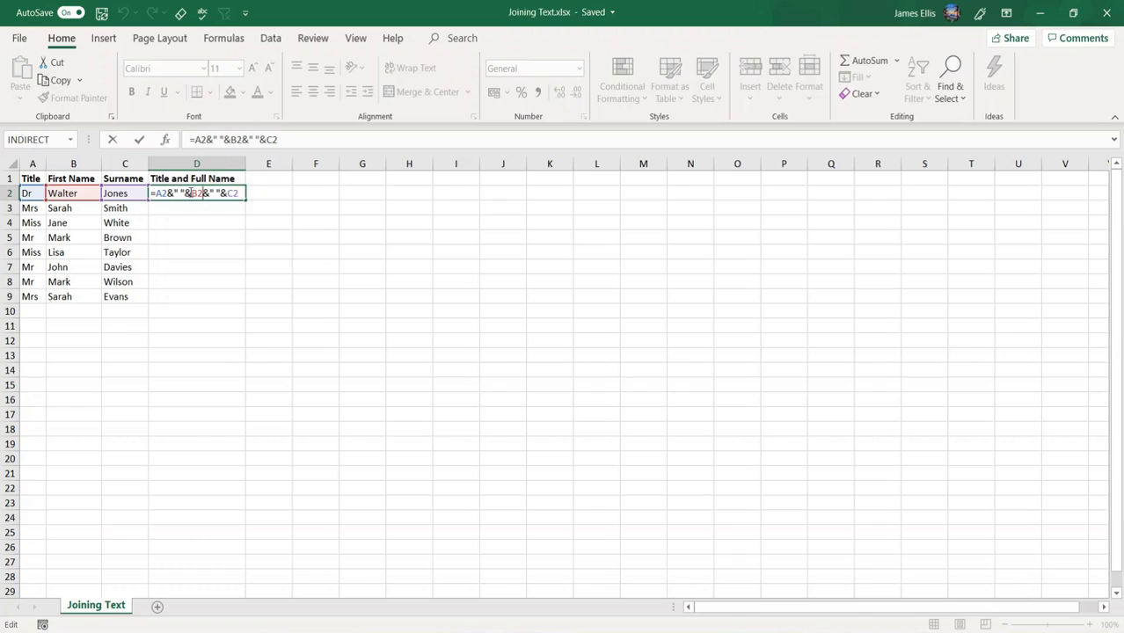
{"action": "key", "text": "ctrl+Return"}
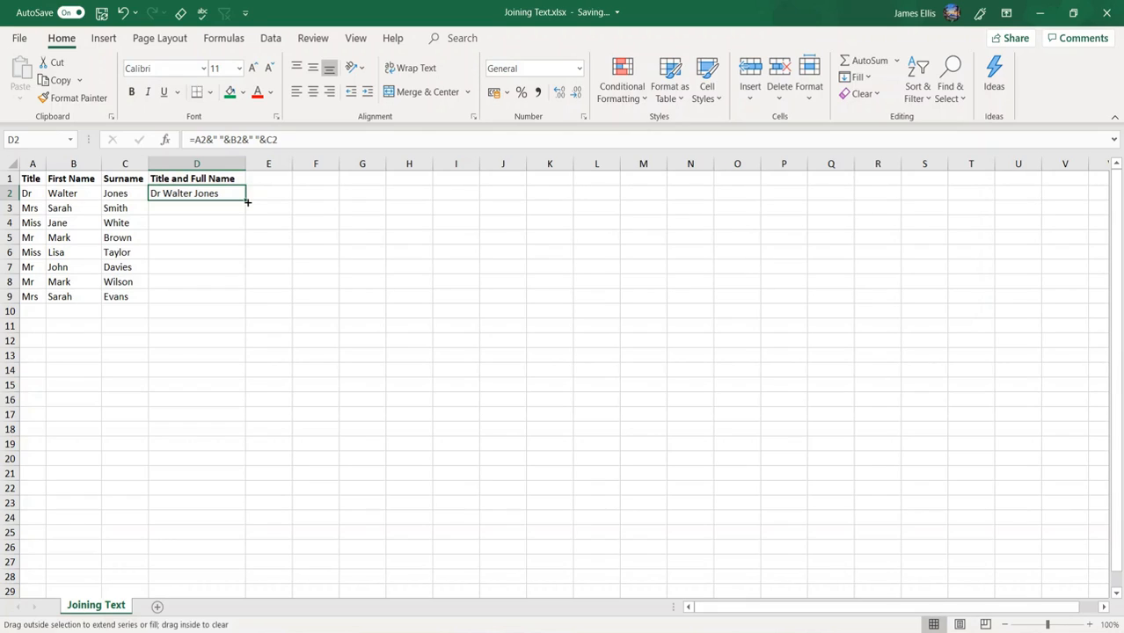
{"action": "double_click", "coordinate": [247, 202]}
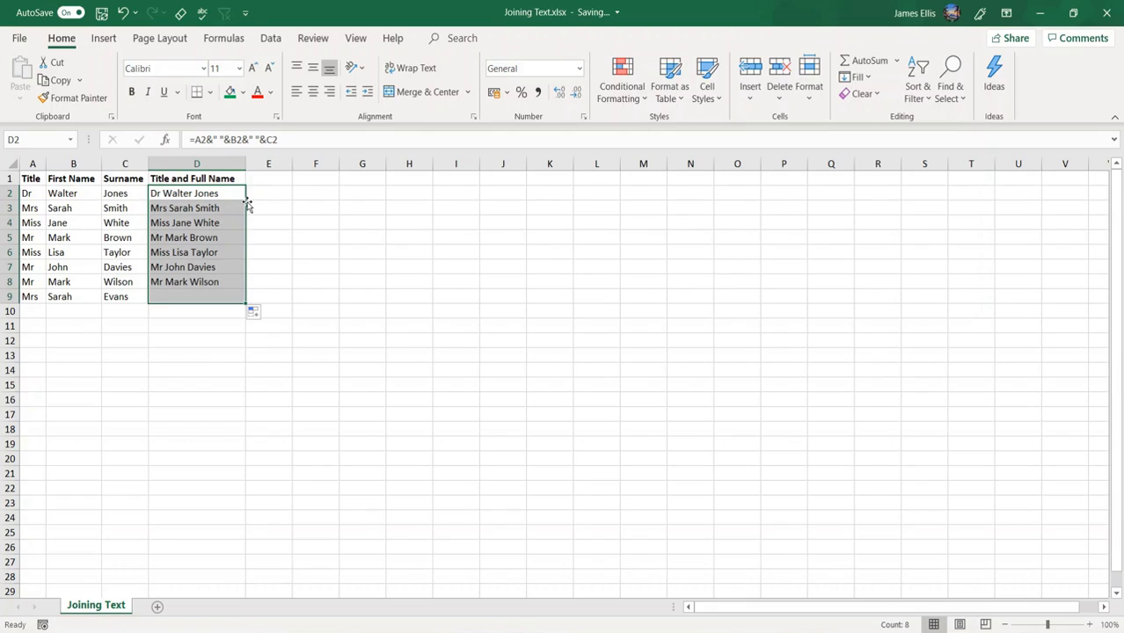
{"action": "left_click", "coordinate": [205, 311]}
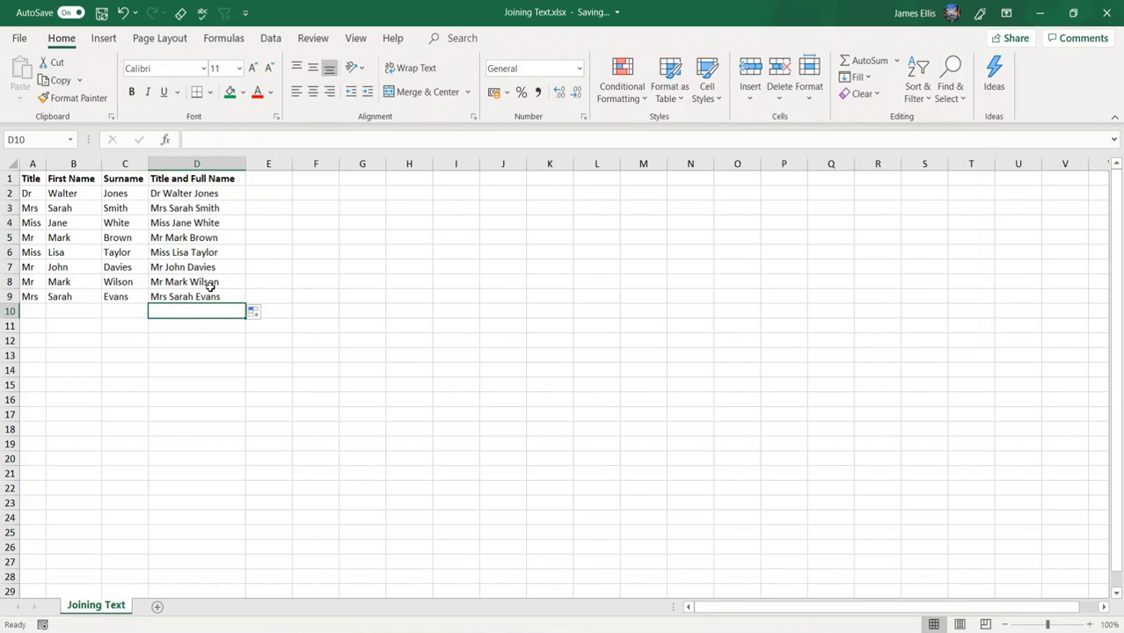